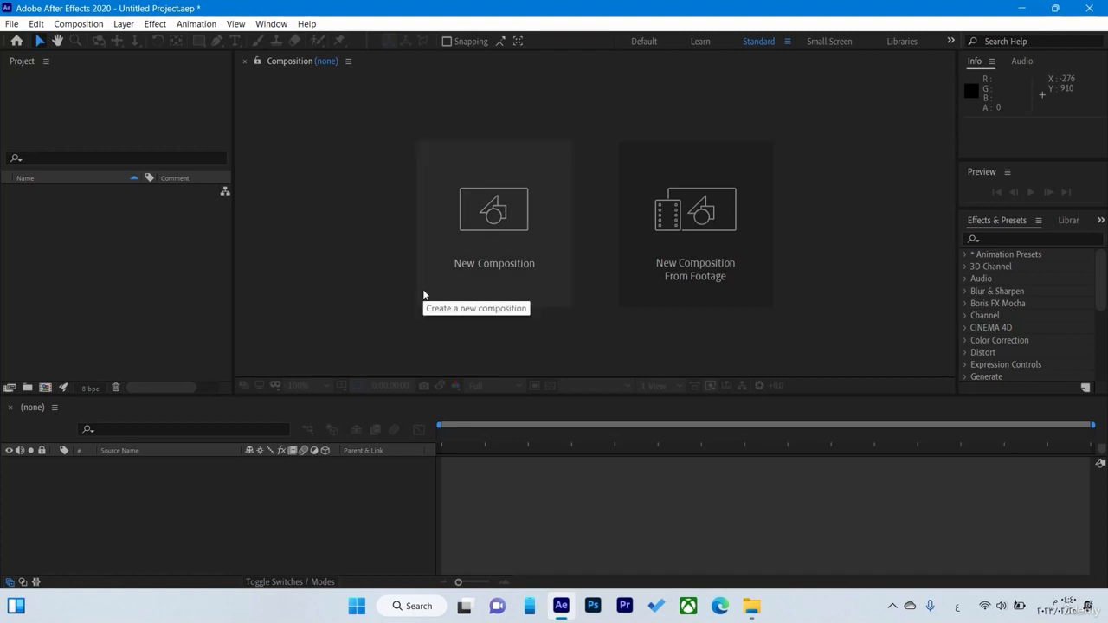
Import 2.mp4, luxor.jpg and pyramids.mp4 from the af1 folder on the desktop into the project
{"action": "right_click", "coordinate": [139, 304]}
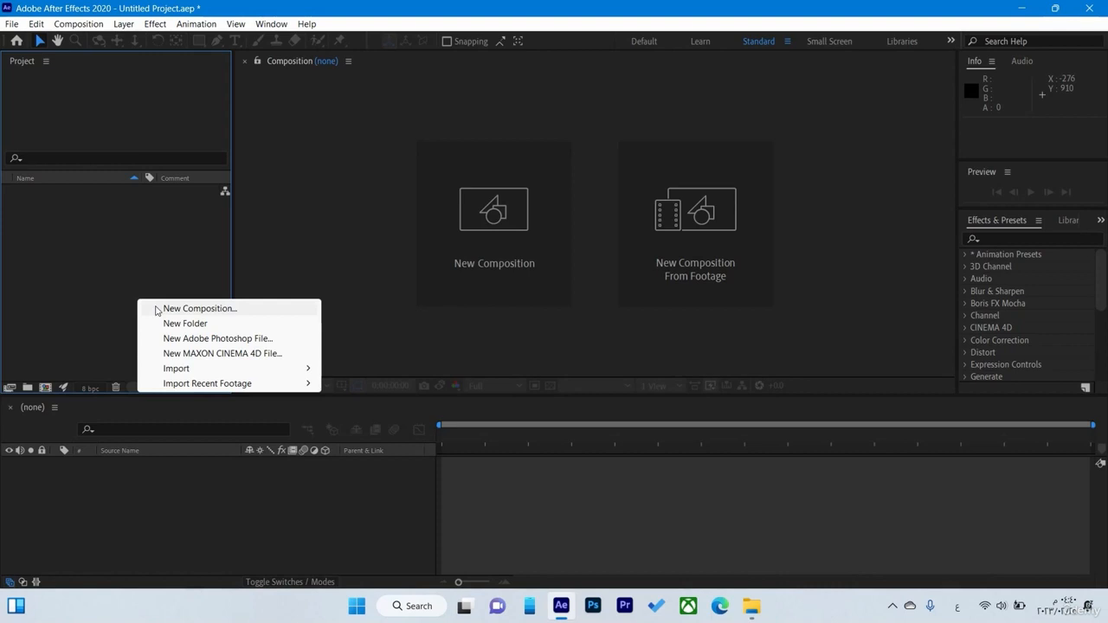
{"action": "left_click", "coordinate": [84, 287]}
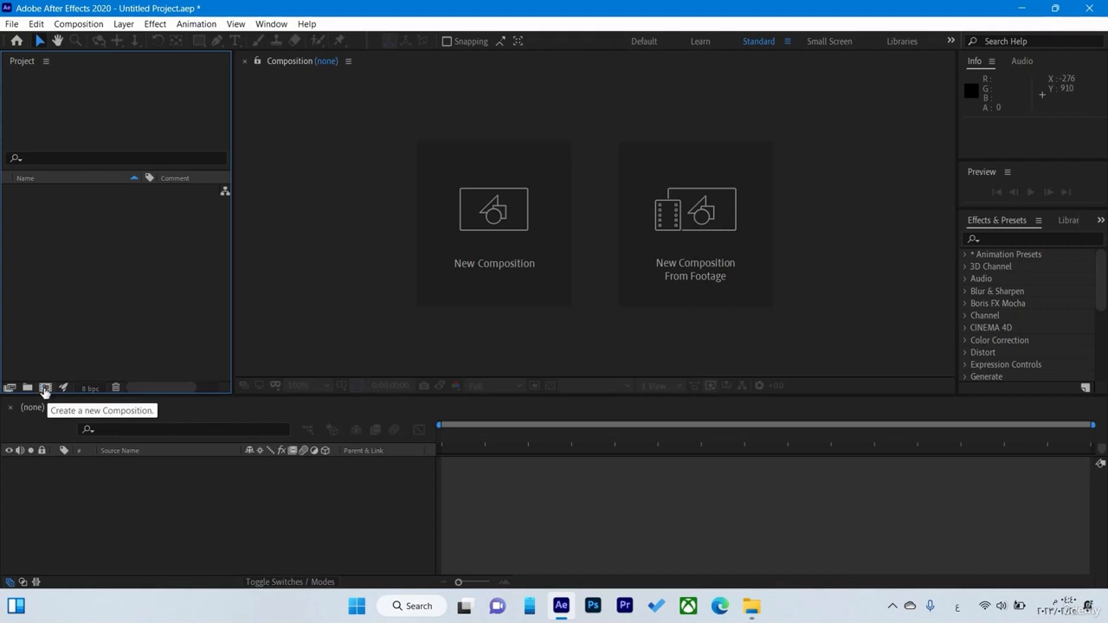
{"action": "double_click", "coordinate": [98, 274]}
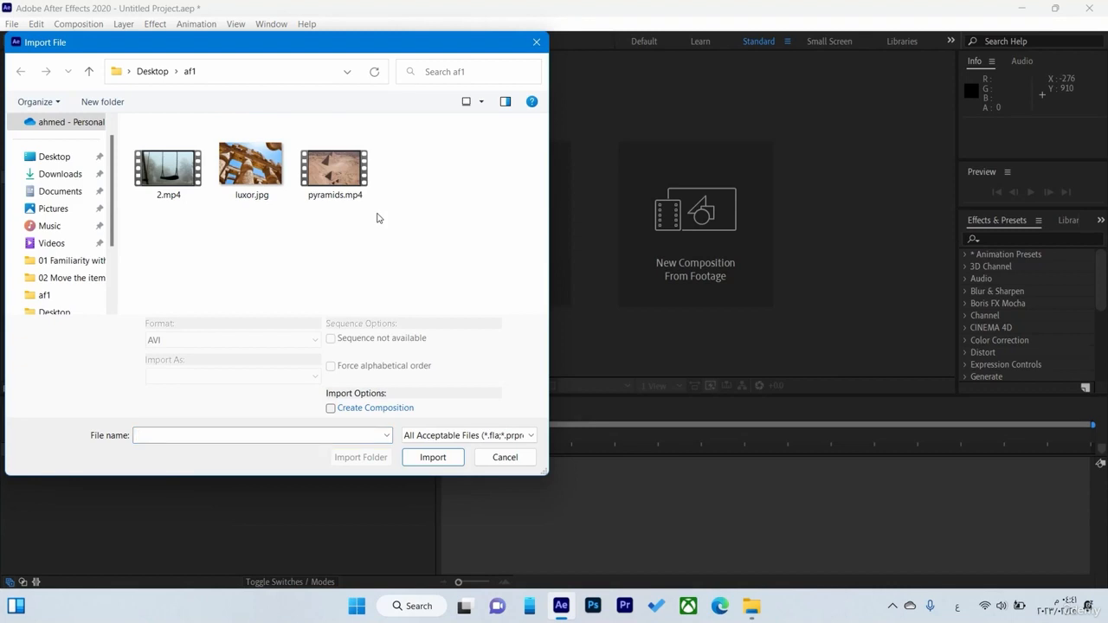
{"action": "left_click_drag", "start_coordinate": [378, 217], "coordinate": [131, 119]}
{"action": "left_click", "coordinate": [446, 457]}
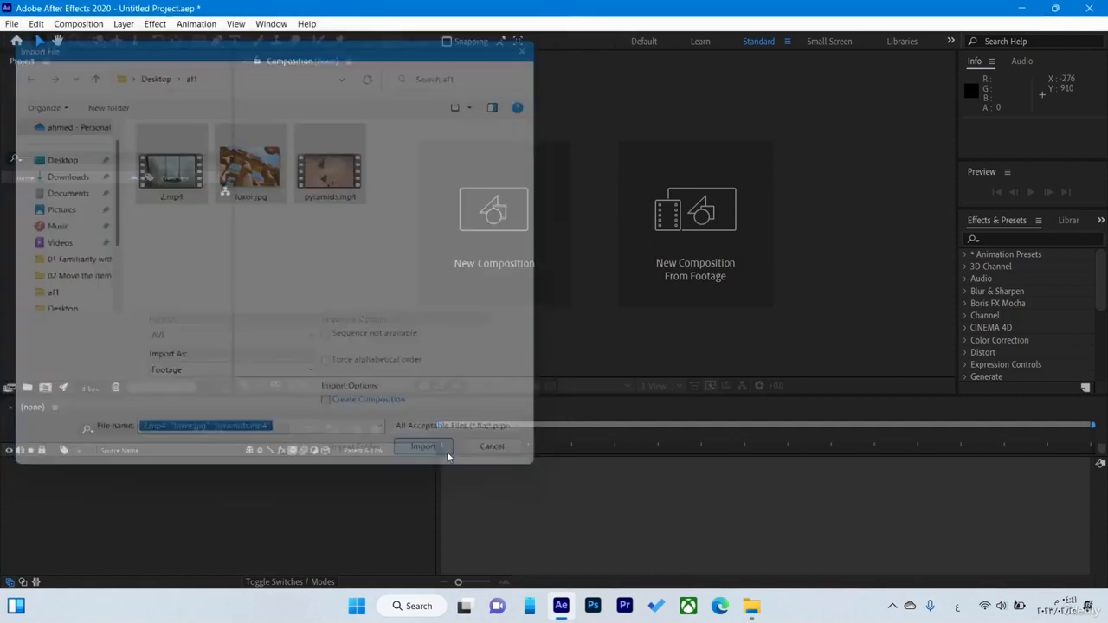
Create a new composition named test 1 with the HDTV 1080 24 preset and a 30-second duration
{"action": "left_click_drag", "start_coordinate": [93, 221], "coordinate": [145, 524]}
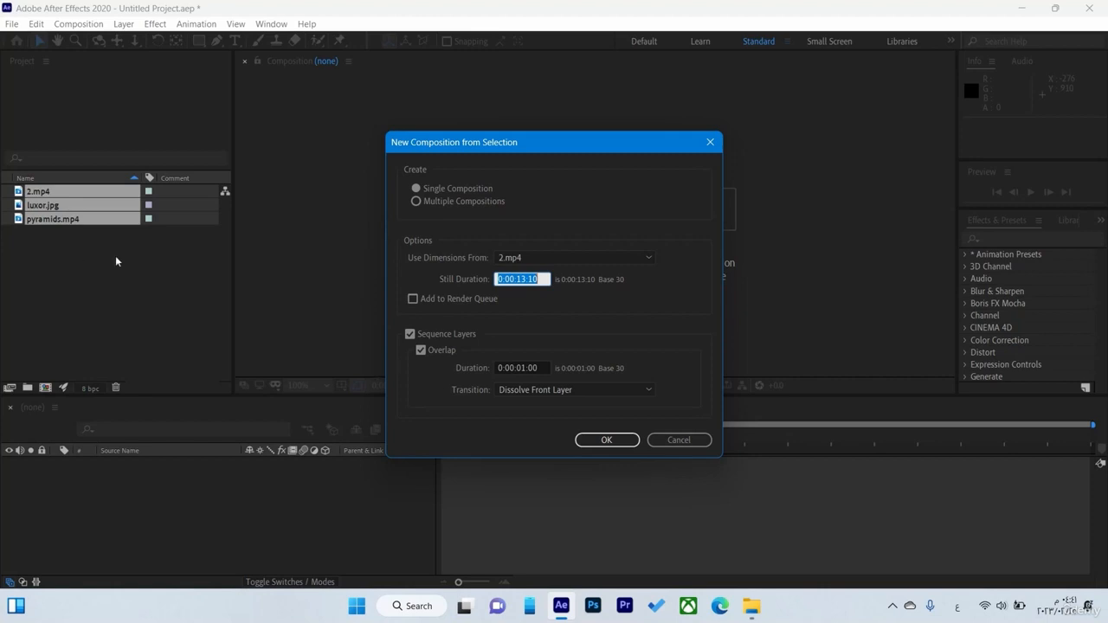
{"action": "left_click", "coordinate": [680, 440]}
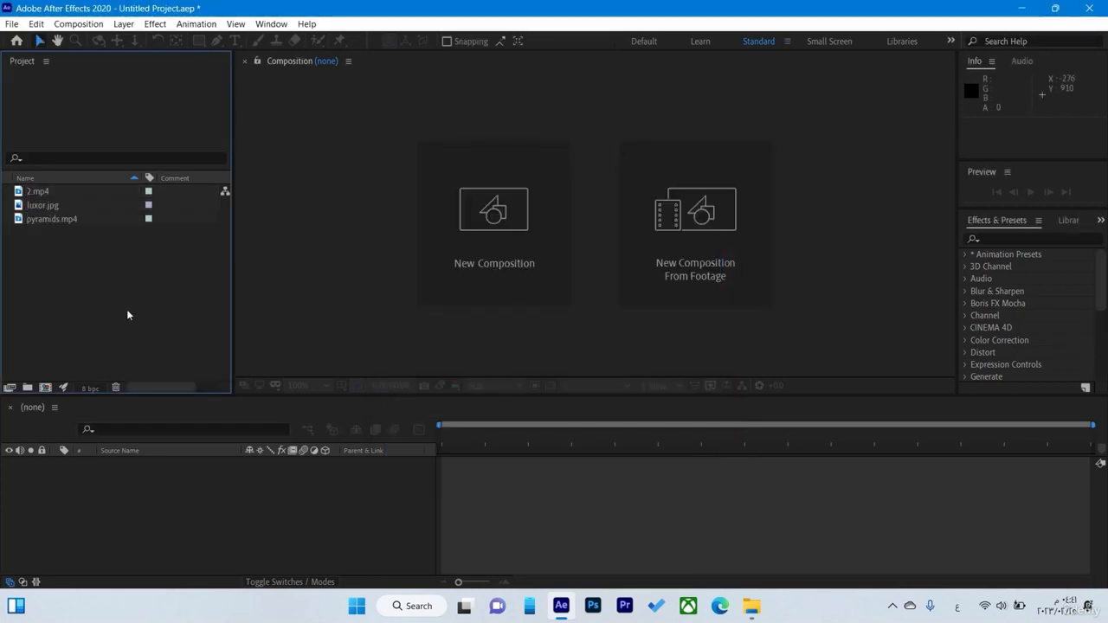
{"action": "right_click", "coordinate": [127, 312]}
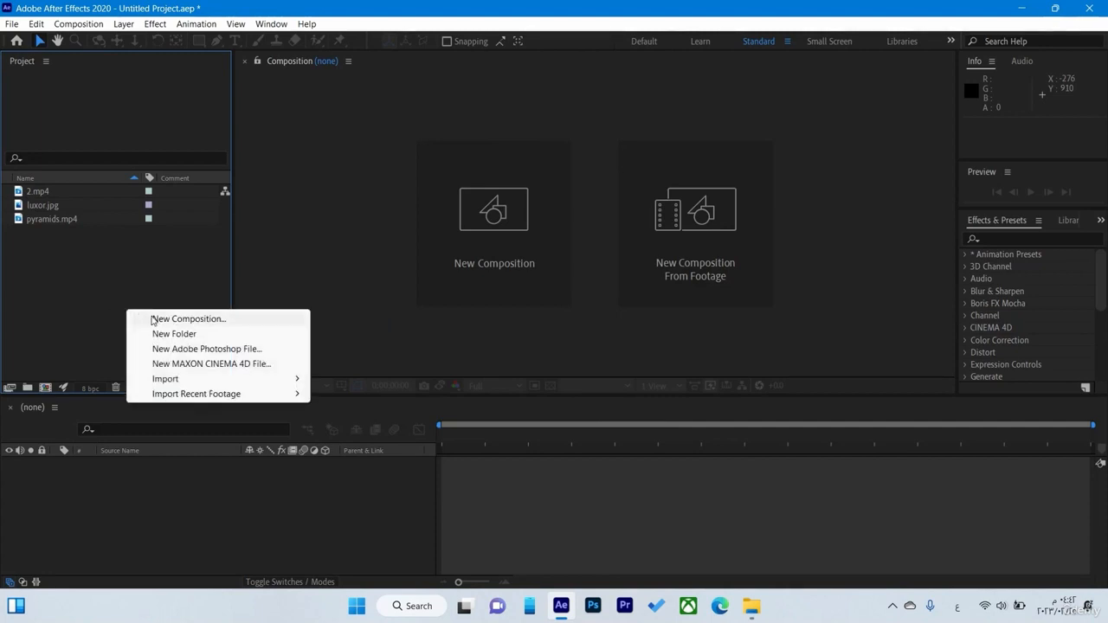
{"action": "left_click", "coordinate": [152, 319]}
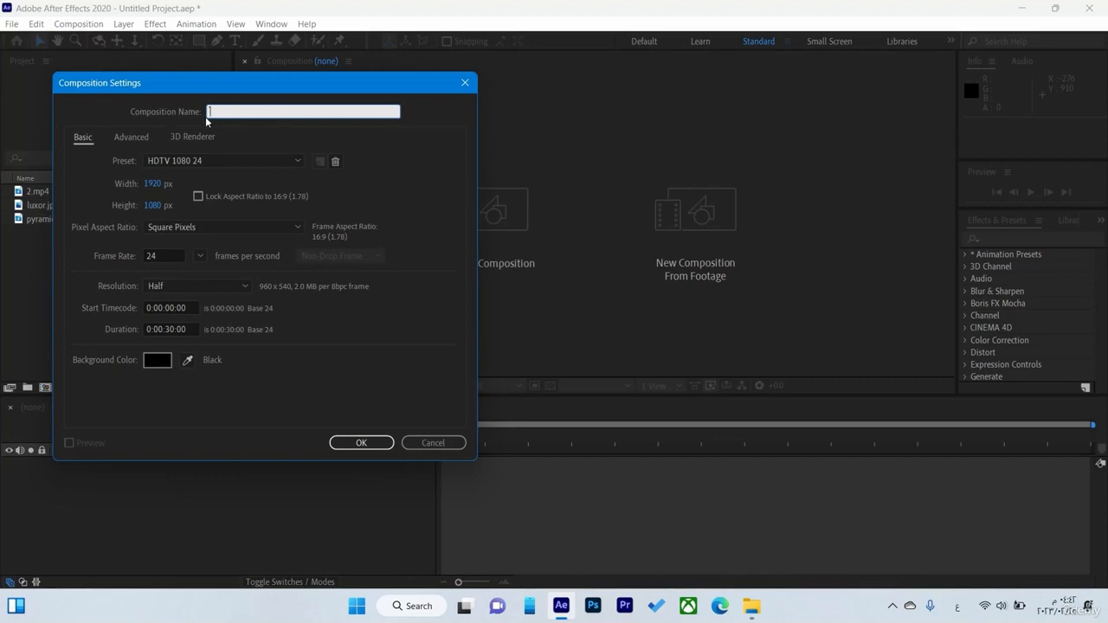
{"action": "type", "text": "test 1"}
{"action": "left_click", "coordinate": [372, 445]}
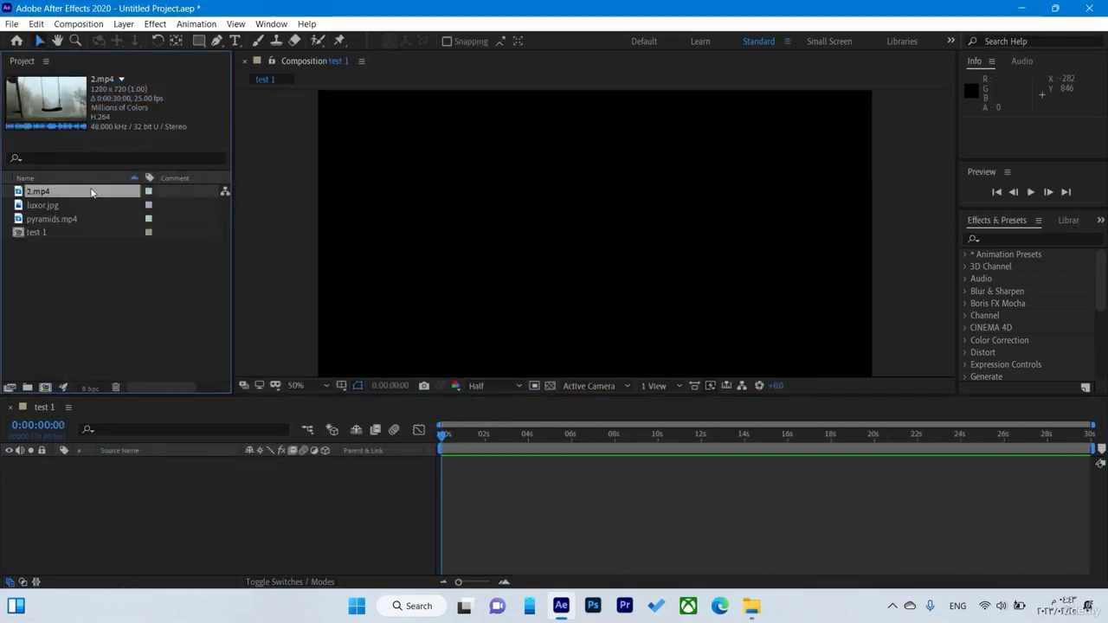
Add 2.mp4, luxor.jpg and pyramids.mp4 to the test 1 timeline as layers, stacked in that order from the top down
{"action": "left_click_drag", "start_coordinate": [128, 377], "coordinate": [149, 474]}
{"action": "left_click_drag", "start_coordinate": [53, 210], "coordinate": [107, 478]}
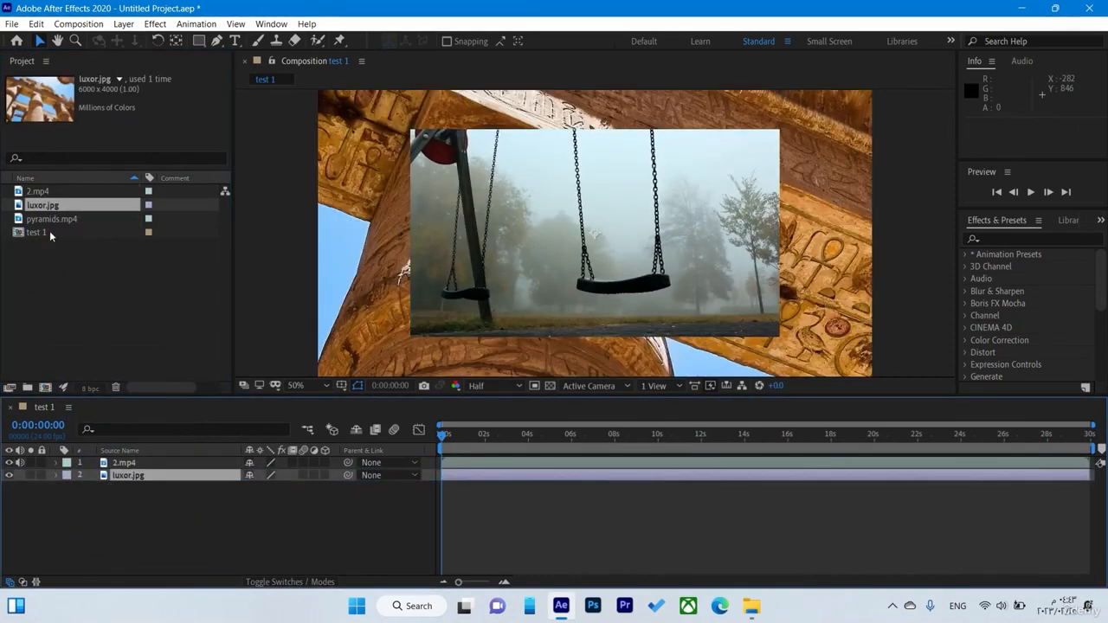
{"action": "left_click_drag", "start_coordinate": [48, 219], "coordinate": [109, 506]}
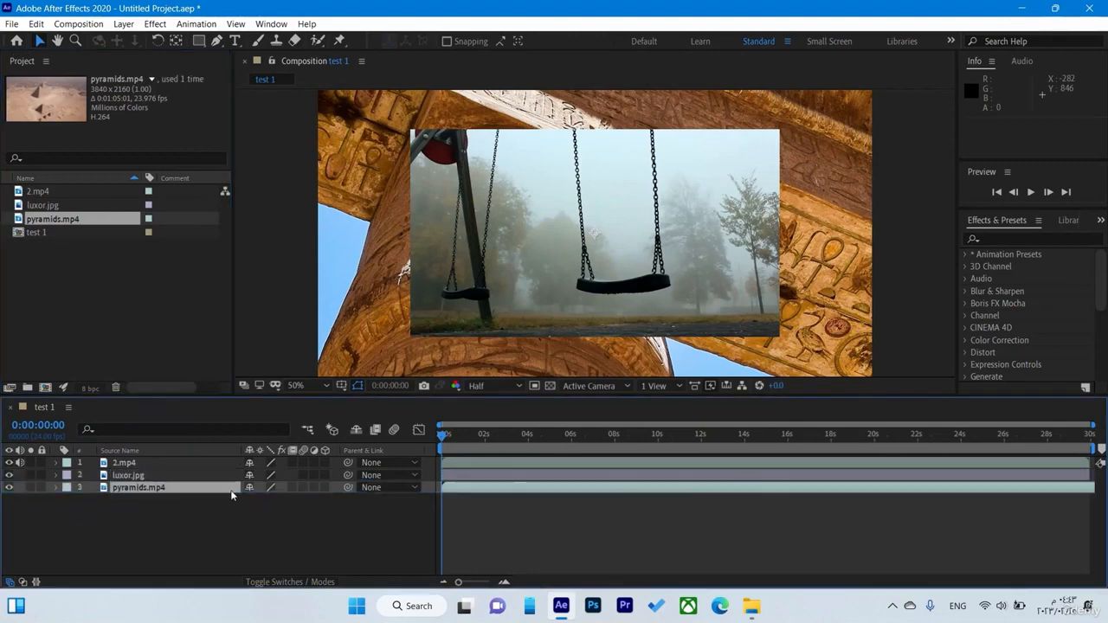
{"action": "left_click", "coordinate": [950, 267]}
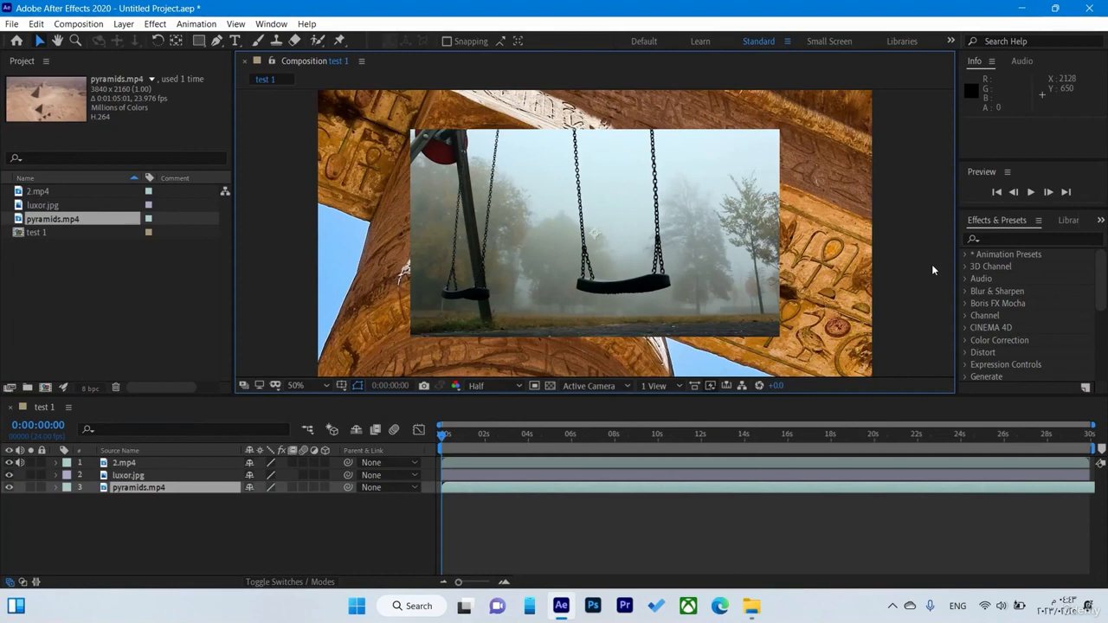
{"action": "scroll", "coordinate": [933, 270], "scroll_direction": "down", "scroll_amount": 2}
{"action": "scroll", "coordinate": [932, 270], "scroll_direction": "up", "scroll_amount": 2}
{"action": "scroll", "coordinate": [933, 270], "scroll_direction": "up", "scroll_amount": 8}
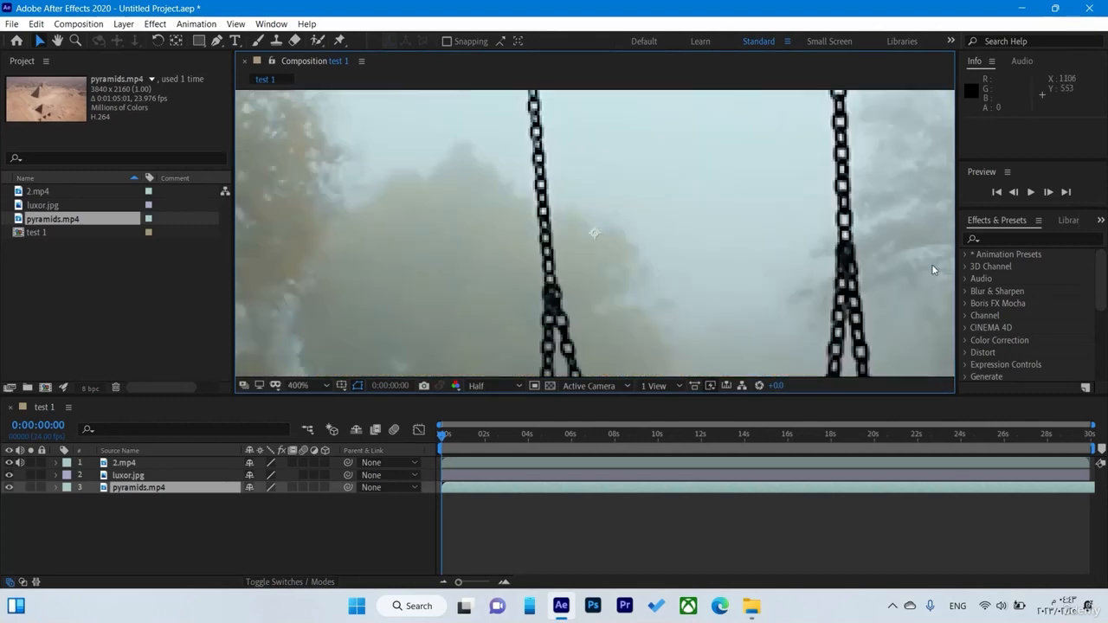
{"action": "scroll", "coordinate": [933, 270], "scroll_direction": "down", "scroll_amount": 10}
{"action": "scroll", "coordinate": [933, 270], "scroll_direction": "up", "scroll_amount": 1}
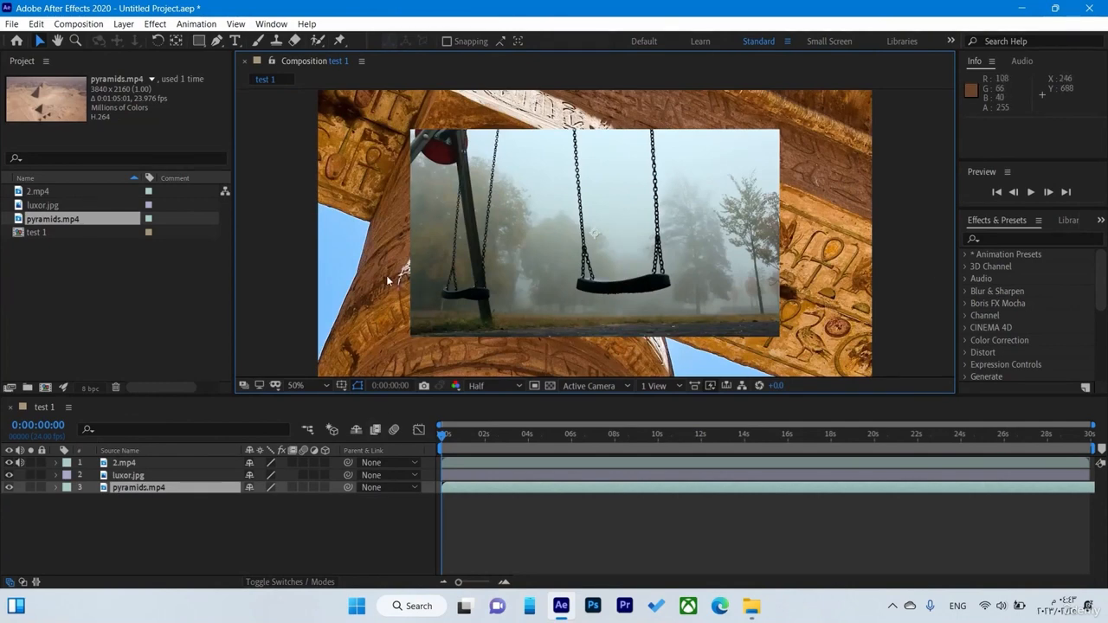
Scale the 2.mp4 layer with Fit to Comp so it fills the composition frame
{"action": "left_click", "coordinate": [181, 459]}
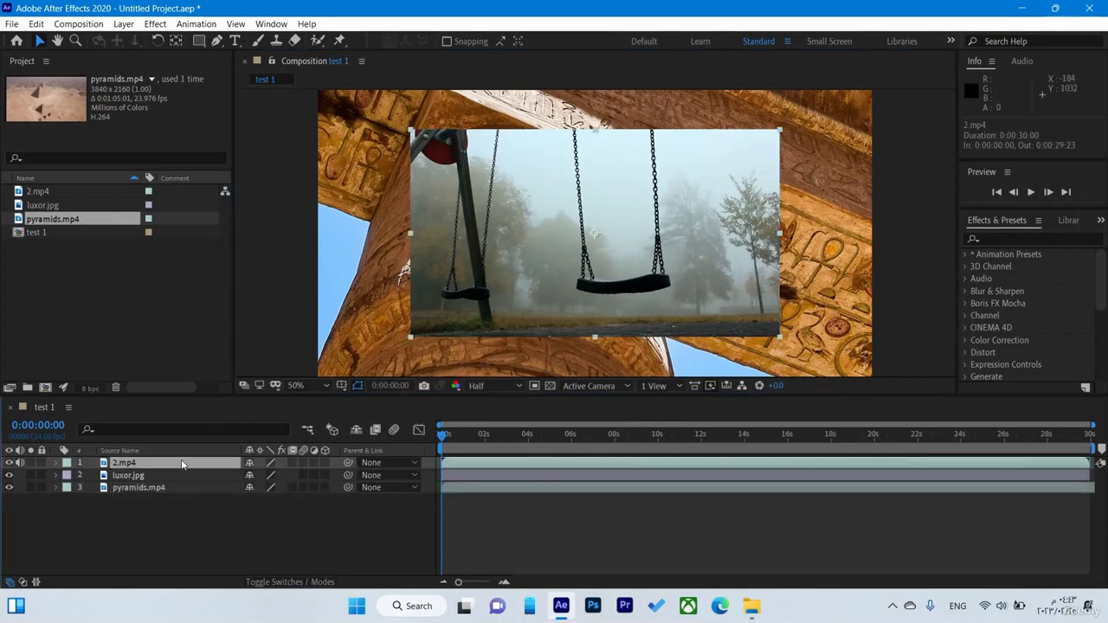
{"action": "right_click", "coordinate": [636, 251]}
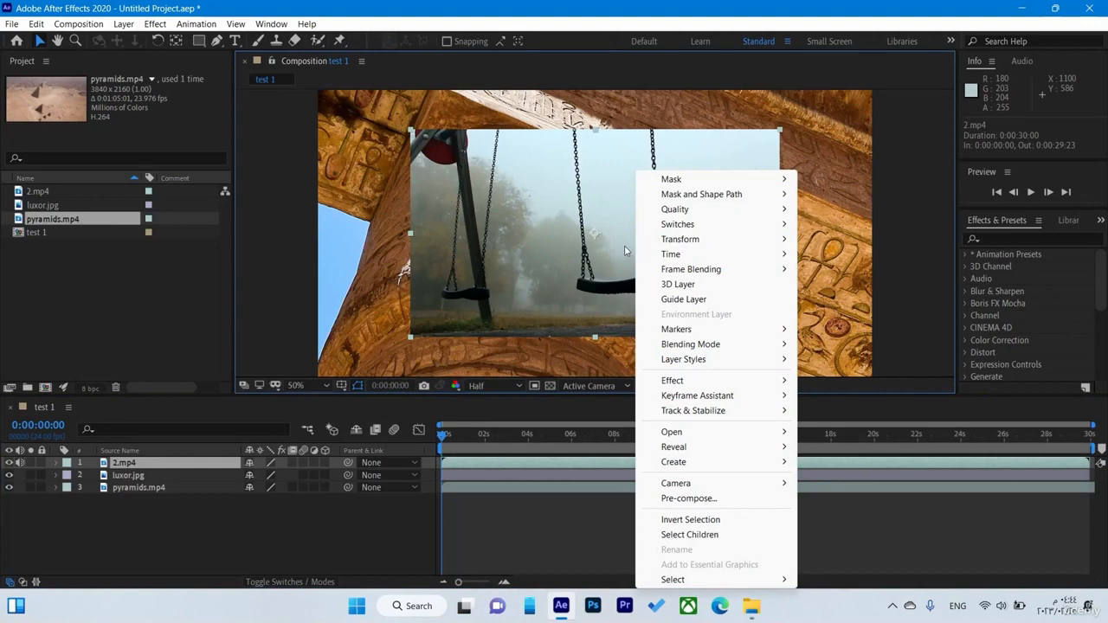
{"action": "mouse_move", "coordinate": [678, 245]}
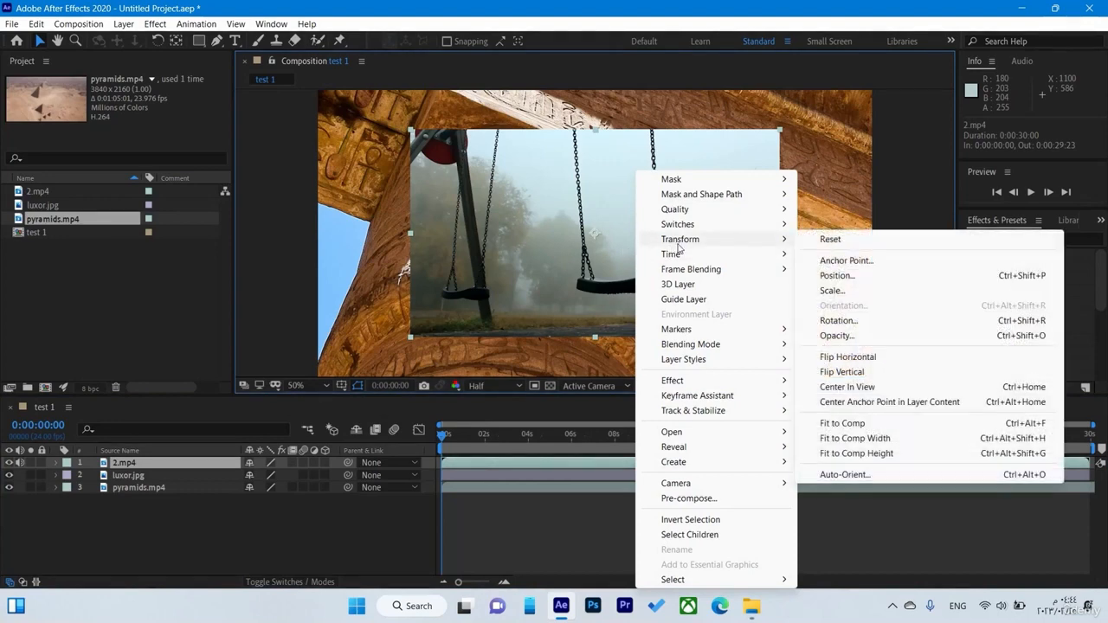
{"action": "left_click", "coordinate": [919, 424]}
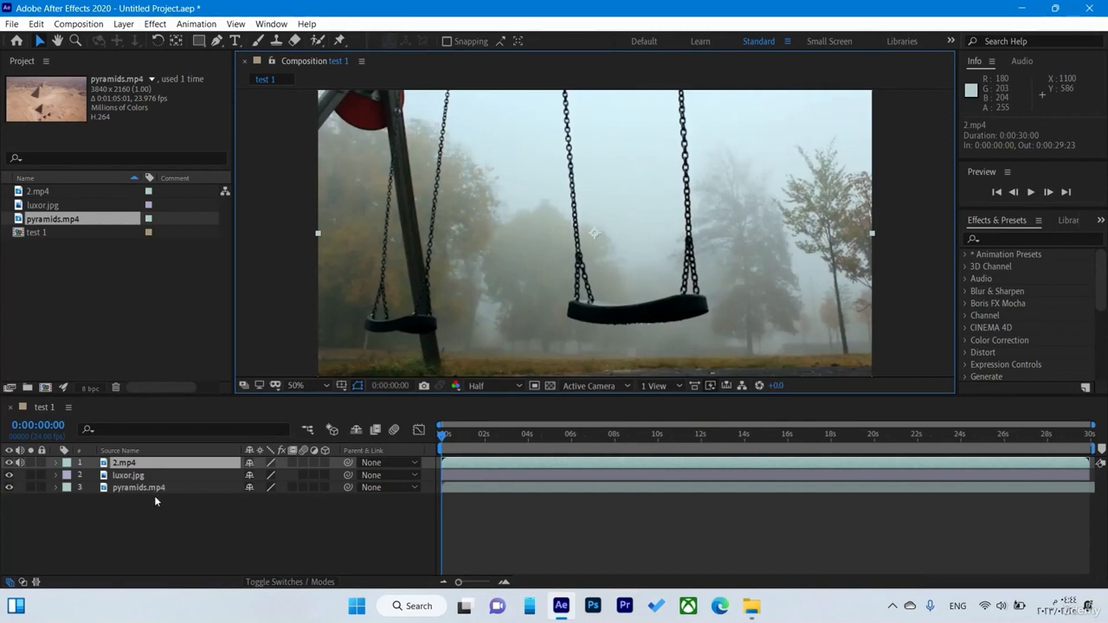
{"action": "left_click", "coordinate": [154, 517]}
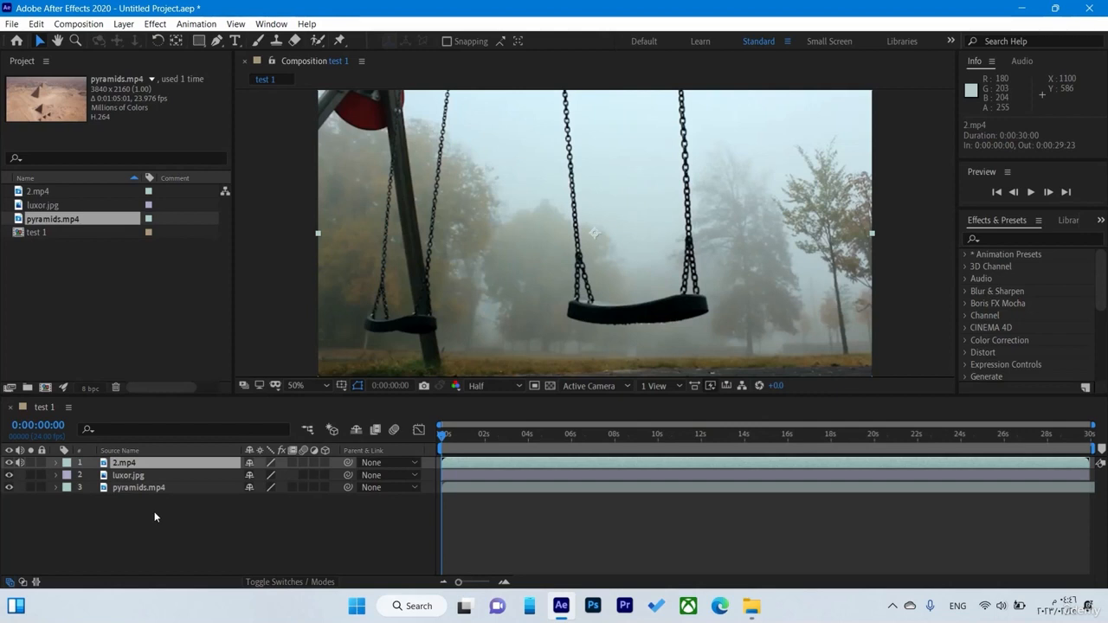
Hide the 2.mp4 and luxor.jpg layers in the composition
{"action": "left_click", "coordinate": [9, 463]}
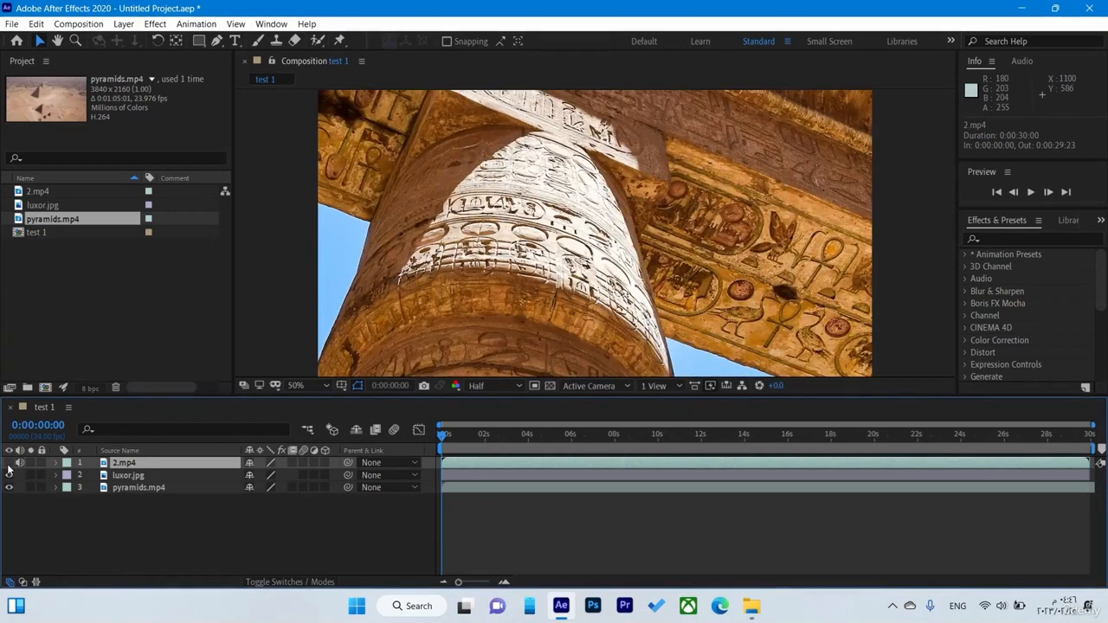
{"action": "left_click", "coordinate": [130, 477]}
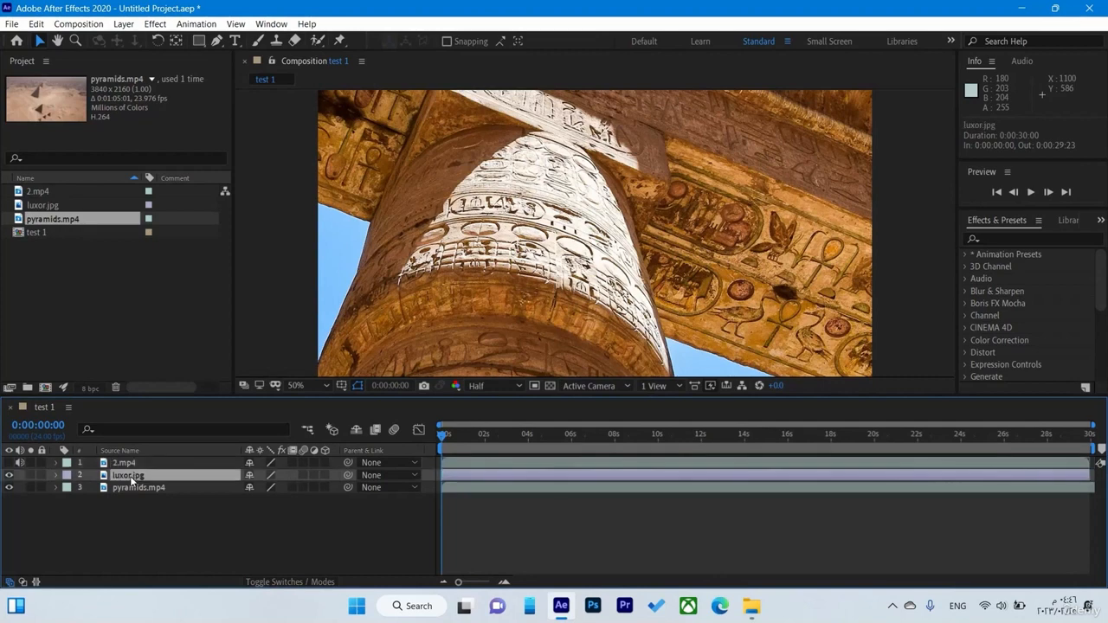
{"action": "left_click", "coordinate": [10, 475]}
Scale the pyramids.mp4 layer to the composition frame with Fit to Comp
{"action": "left_click", "coordinate": [129, 489]}
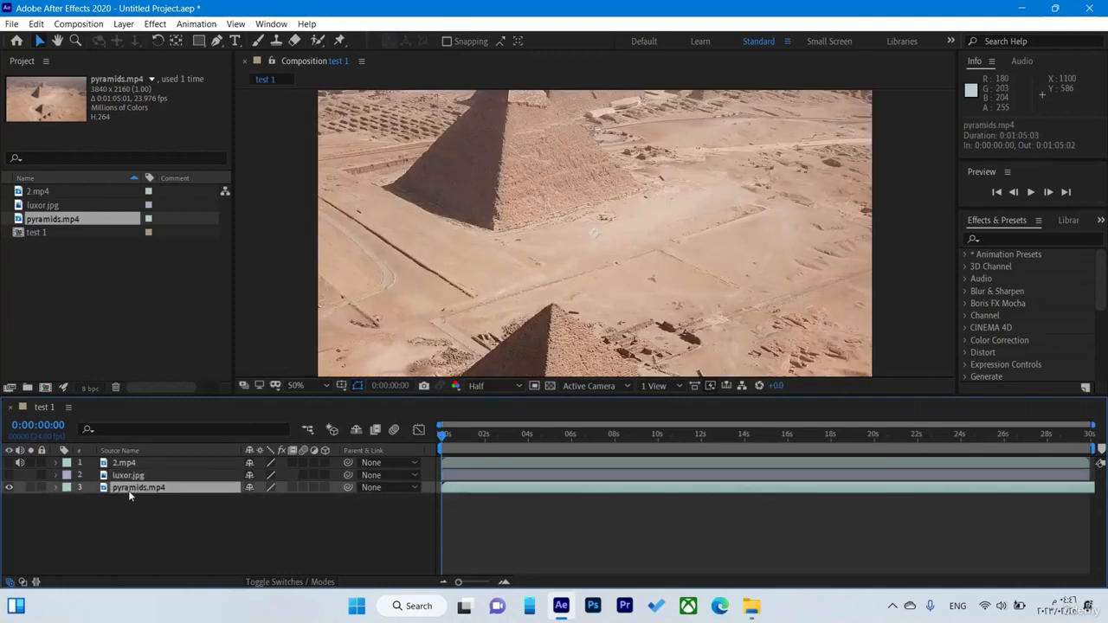
{"action": "right_click", "coordinate": [523, 191]}
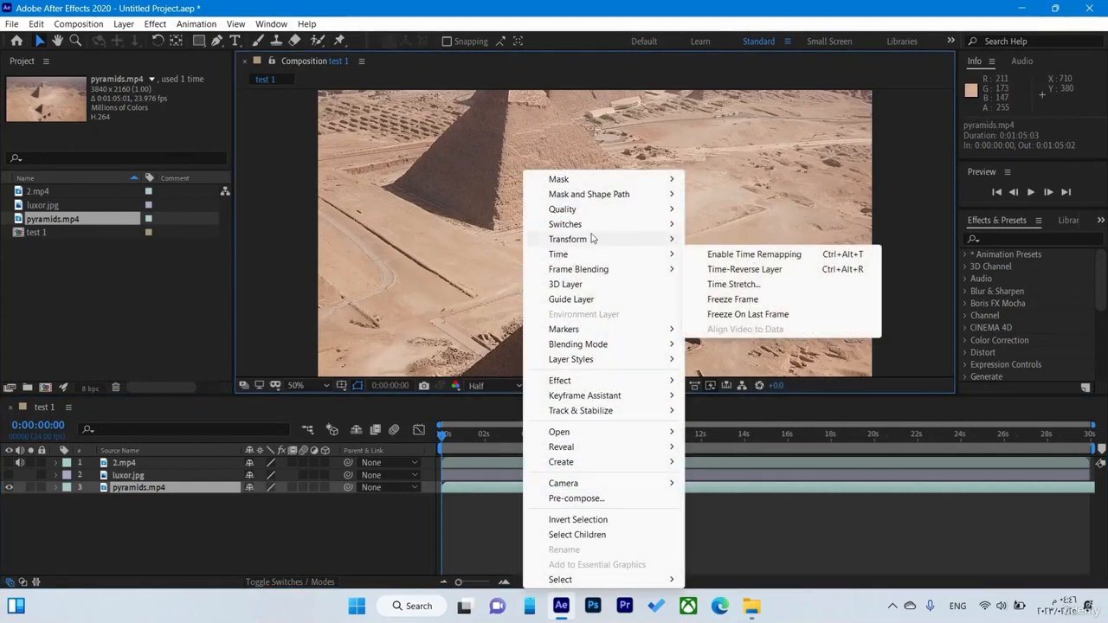
{"action": "mouse_move", "coordinate": [593, 239]}
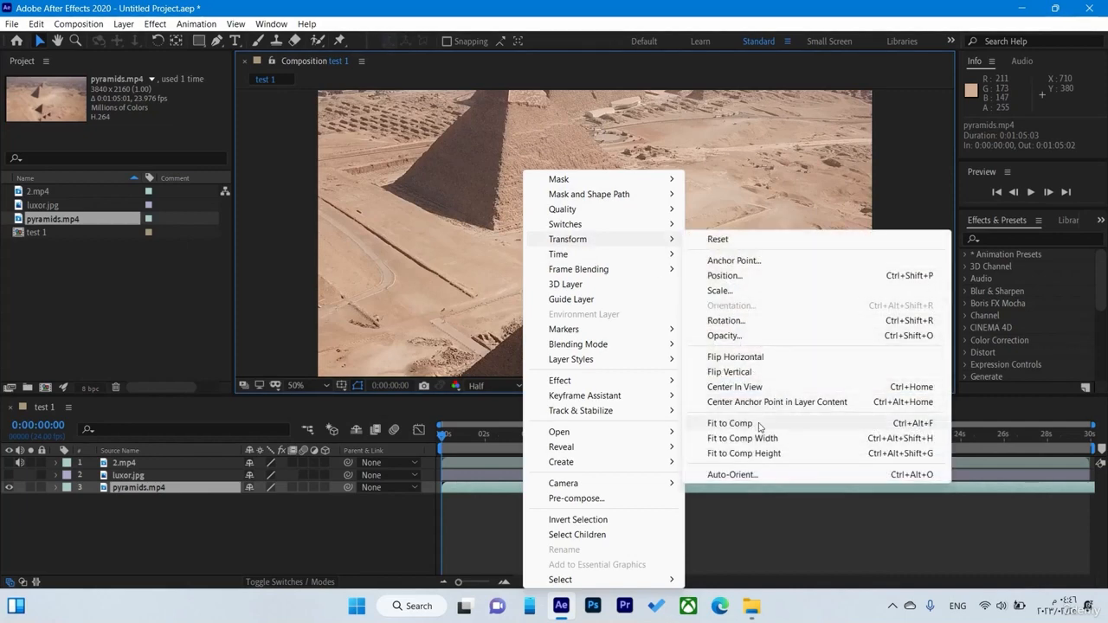
{"action": "left_click", "coordinate": [730, 424]}
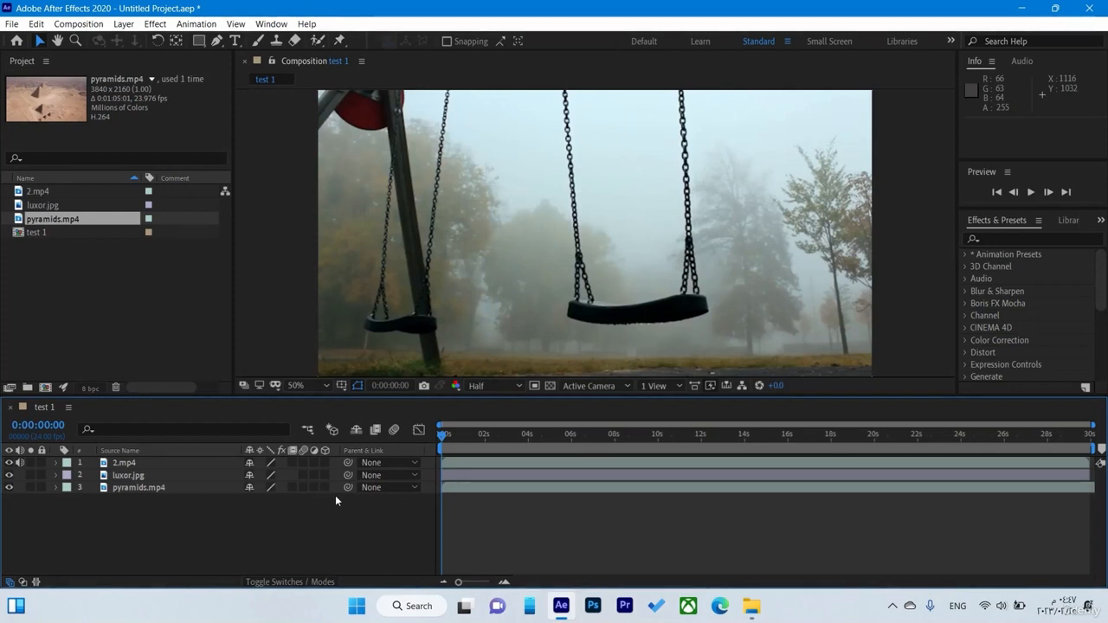
Trim the 2.mp4 layer so that it starts at 0:00:04:00 and ends at 0:00:08:04
{"action": "left_click", "coordinate": [454, 476]}
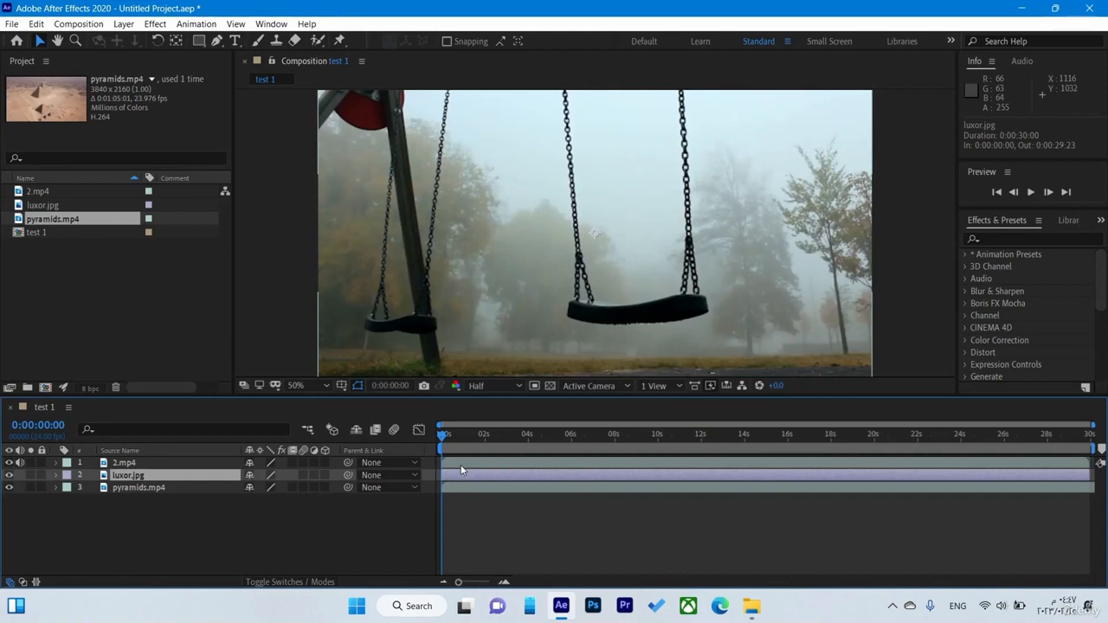
{"action": "left_click", "coordinate": [460, 466]}
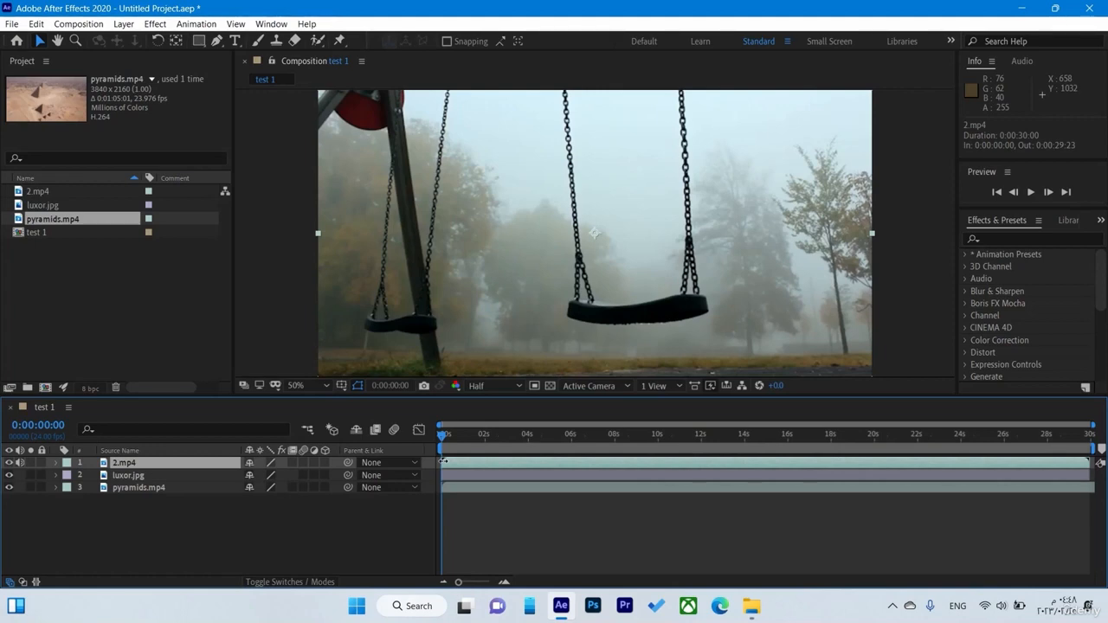
{"action": "left_click_drag", "start_coordinate": [442, 462], "coordinate": [537, 461]}
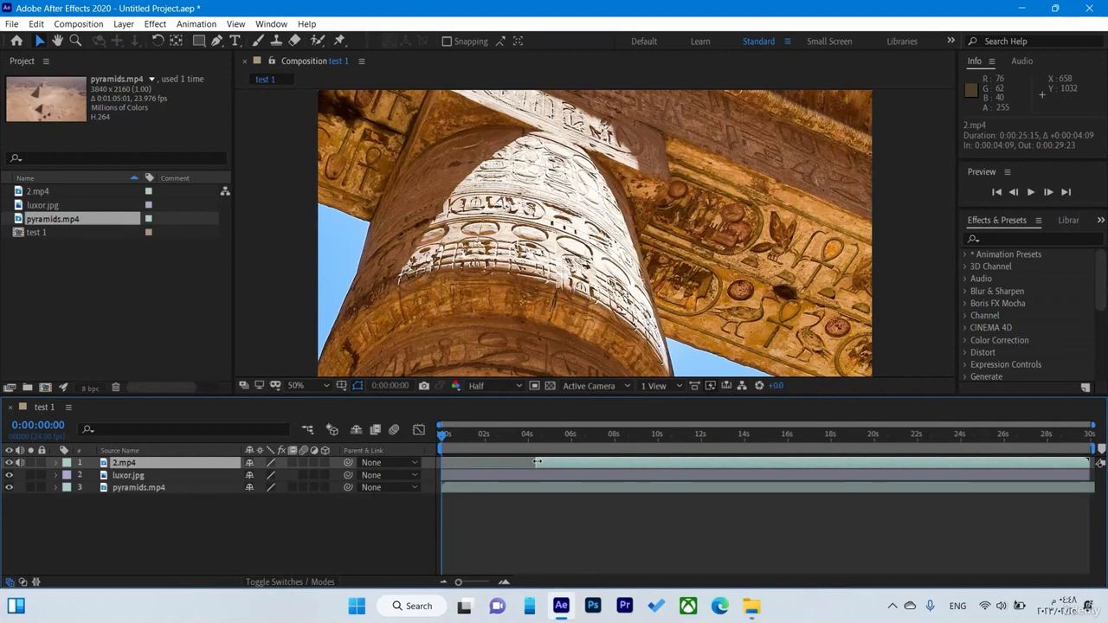
{"action": "mouse_move", "coordinate": [537, 462]}
{"action": "left_mouse_down"}
{"action": "mouse_move", "coordinate": [563, 462]}
{"action": "mouse_move", "coordinate": [528, 463]}
{"action": "left_mouse_up"}
{"action": "left_click_drag", "start_coordinate": [1089, 462], "coordinate": [614, 459]}
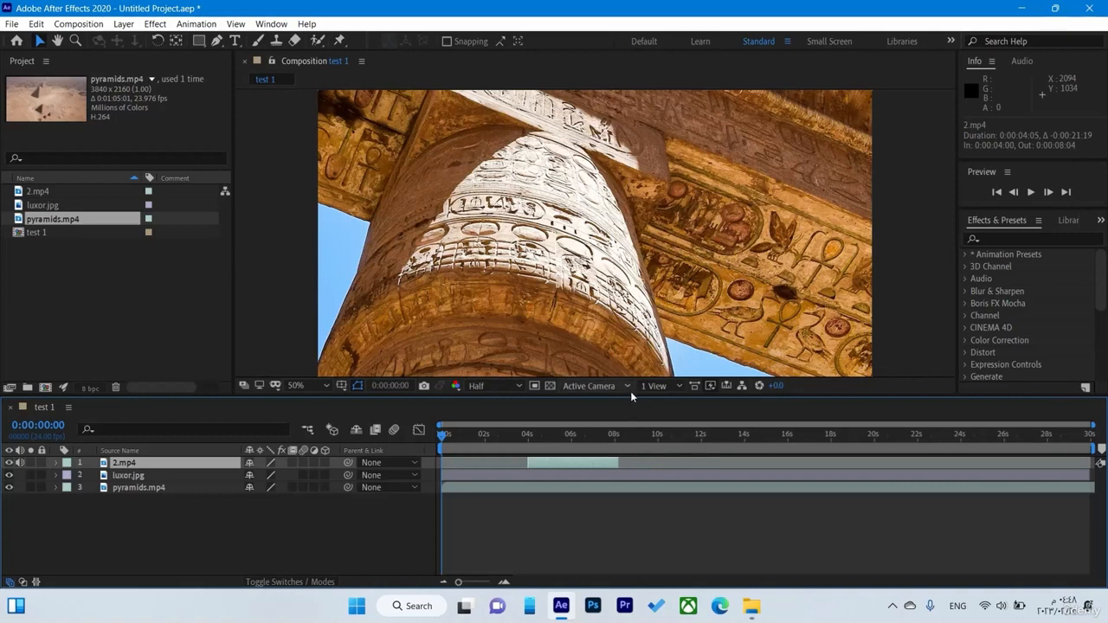
Play back the composition to check the trimmed 2.mp4 layer and return the current time to 0:00:00:00
{"action": "key", "text": "space"}
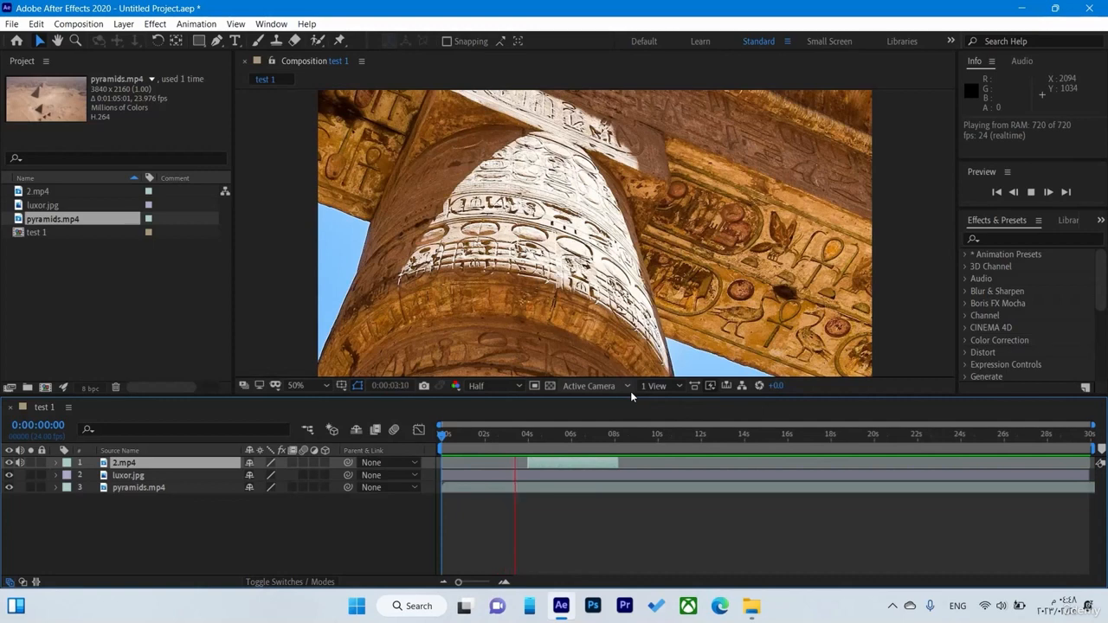
{"action": "key", "text": "space"}
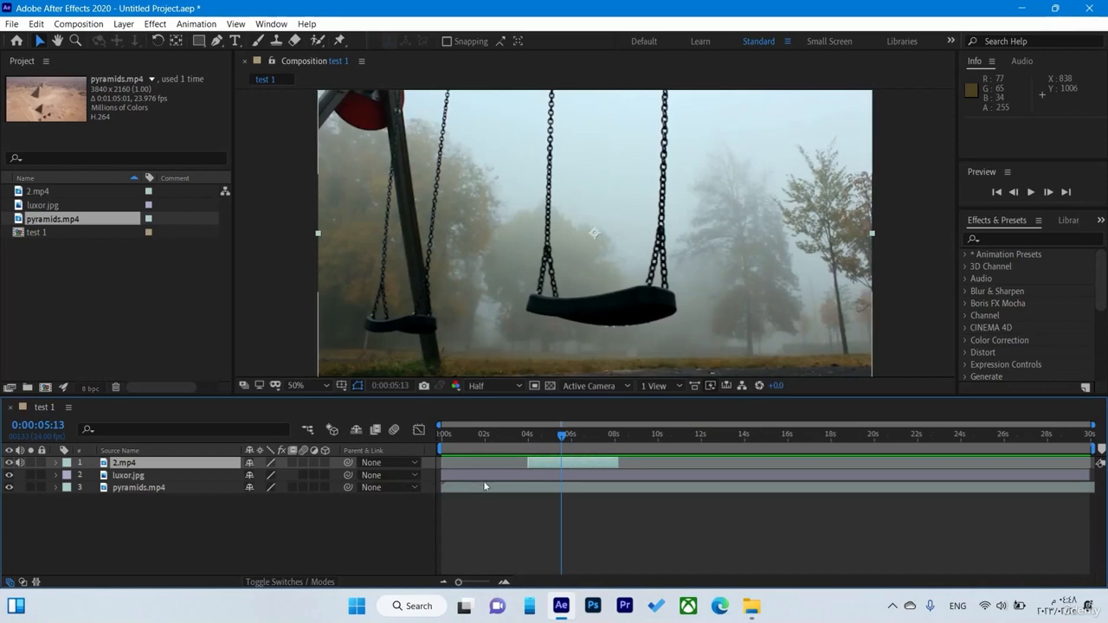
{"action": "key", "text": "Home"}
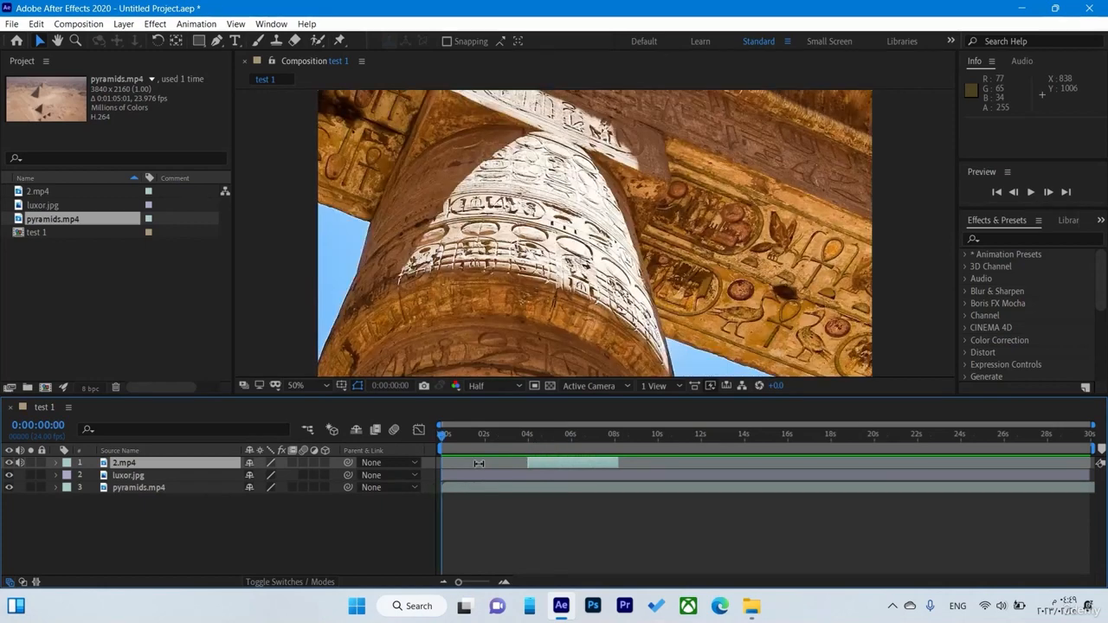
Extend the 2.mp4 layer back to its full length, from 0:00:00:00 to 0:00:29:23
{"action": "left_click", "coordinate": [633, 464]}
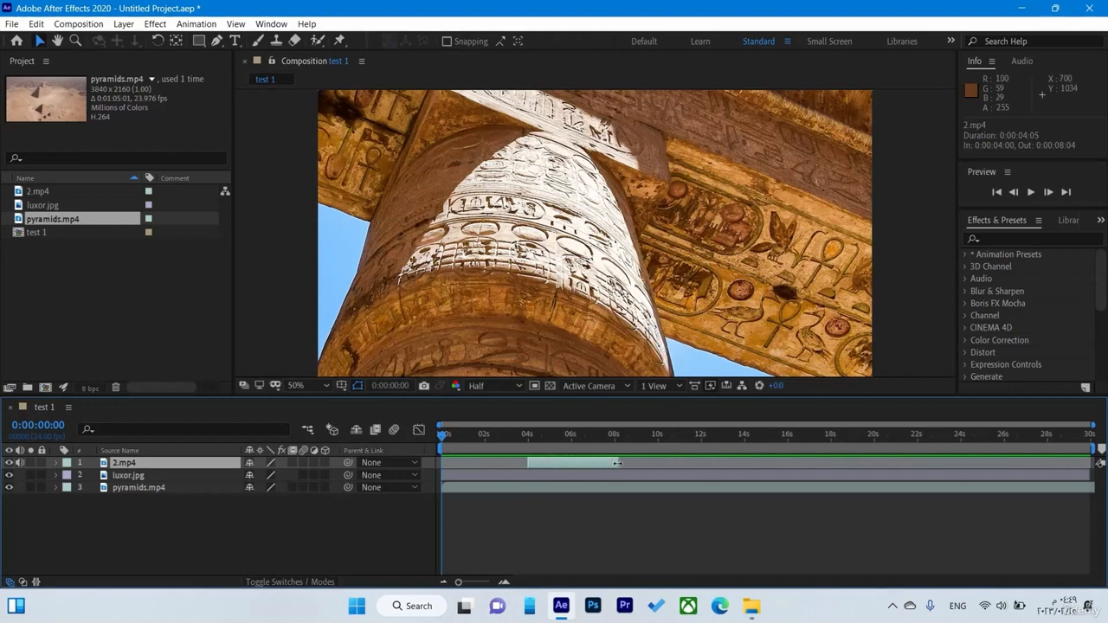
{"action": "left_click_drag", "start_coordinate": [616, 463], "coordinate": [1089, 463]}
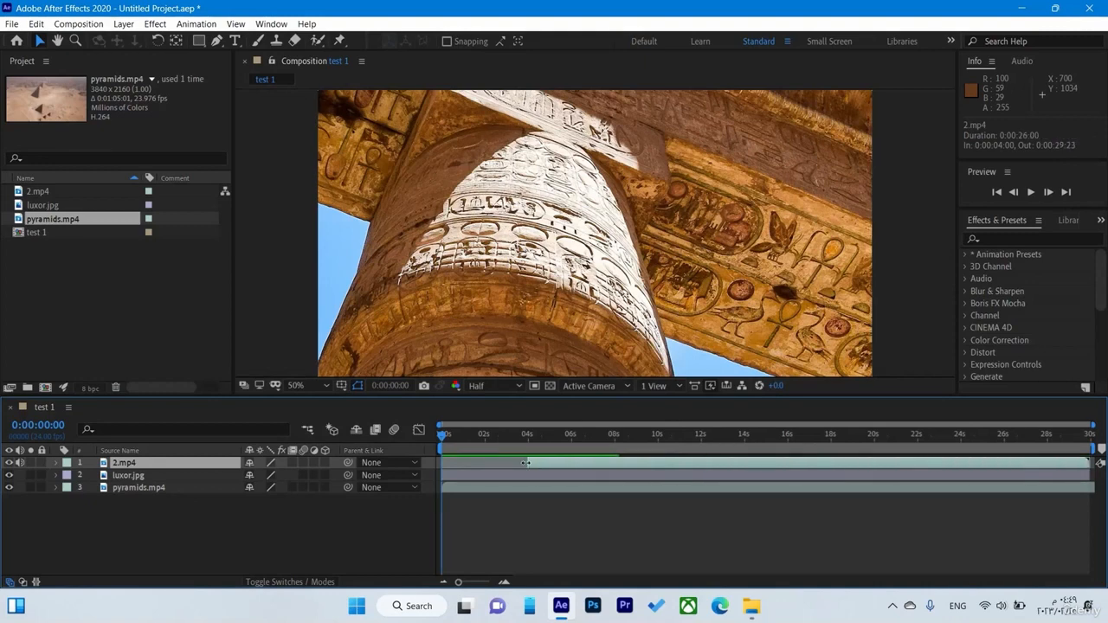
{"action": "left_click_drag", "start_coordinate": [528, 463], "coordinate": [443, 463]}
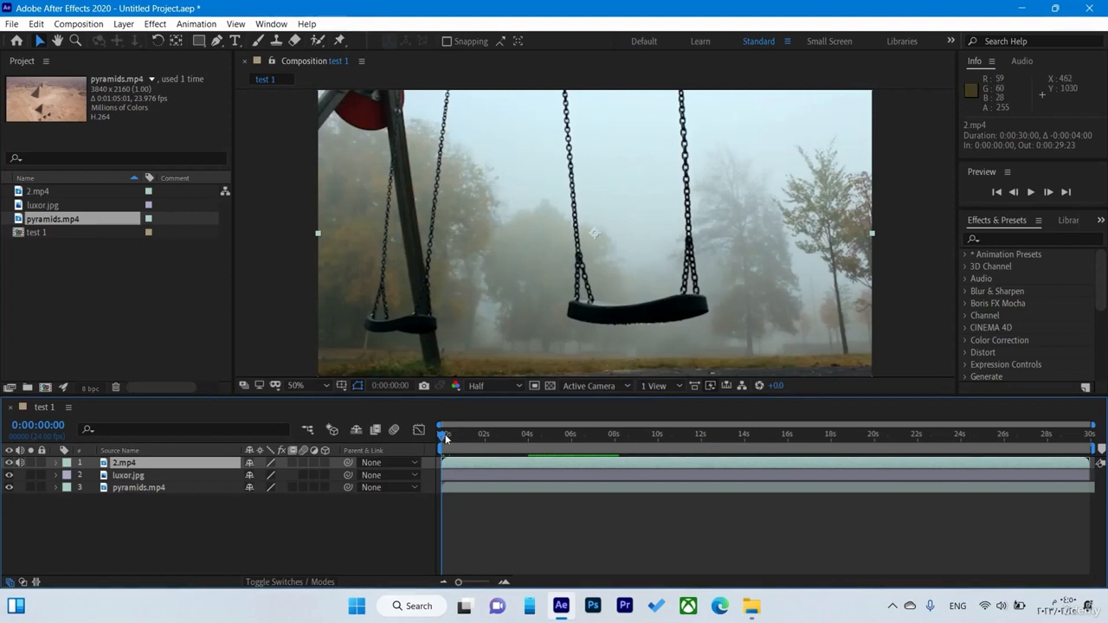
Trim the start of the 2.mp4 layer to 0:00:09:23 and scrub back and forth across the cut to check it
{"action": "left_click_drag", "start_coordinate": [445, 438], "coordinate": [664, 462]}
{"action": "key", "text": "ctrl+z"}
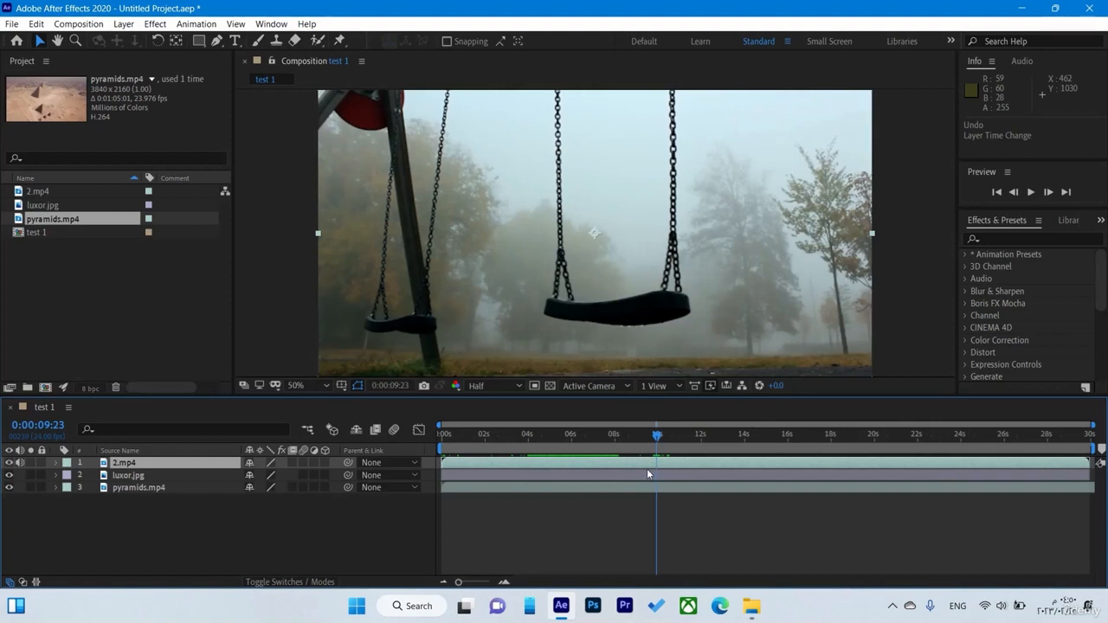
{"action": "key", "text": "alt+bracketleft"}
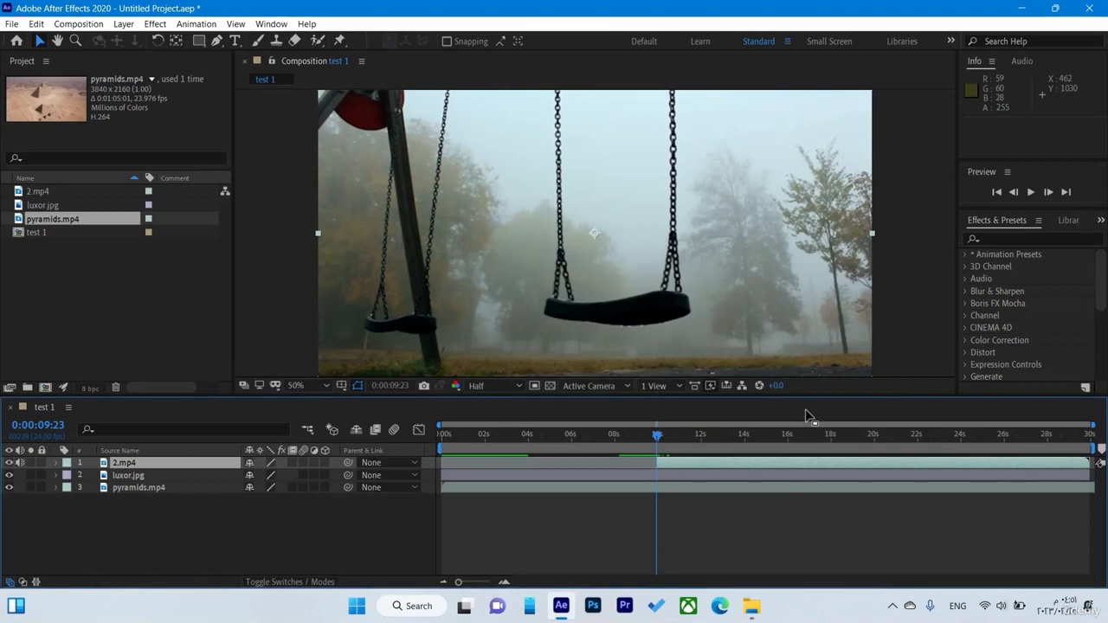
{"action": "left_click_drag", "start_coordinate": [782, 435], "coordinate": [619, 460]}
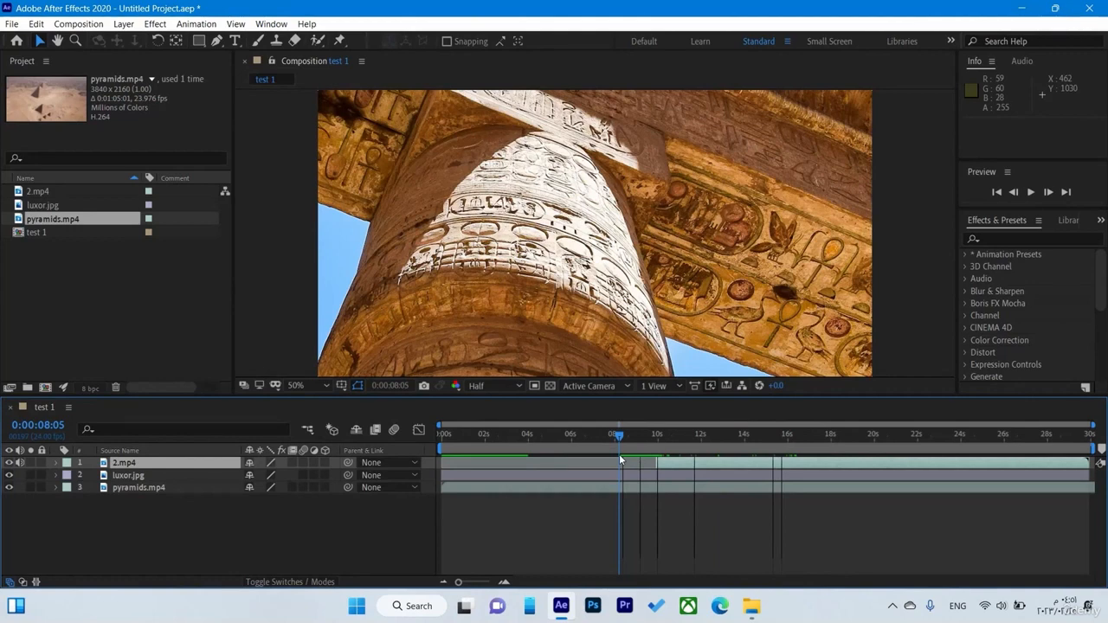
{"action": "left_click", "coordinate": [586, 479]}
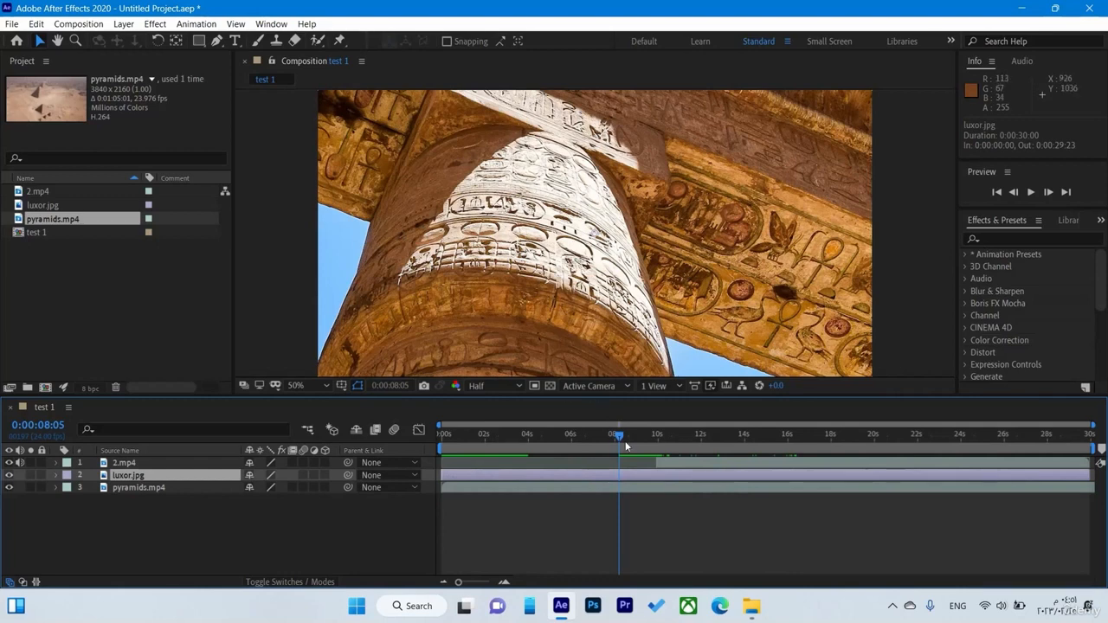
{"action": "left_click_drag", "start_coordinate": [621, 436], "coordinate": [716, 448]}
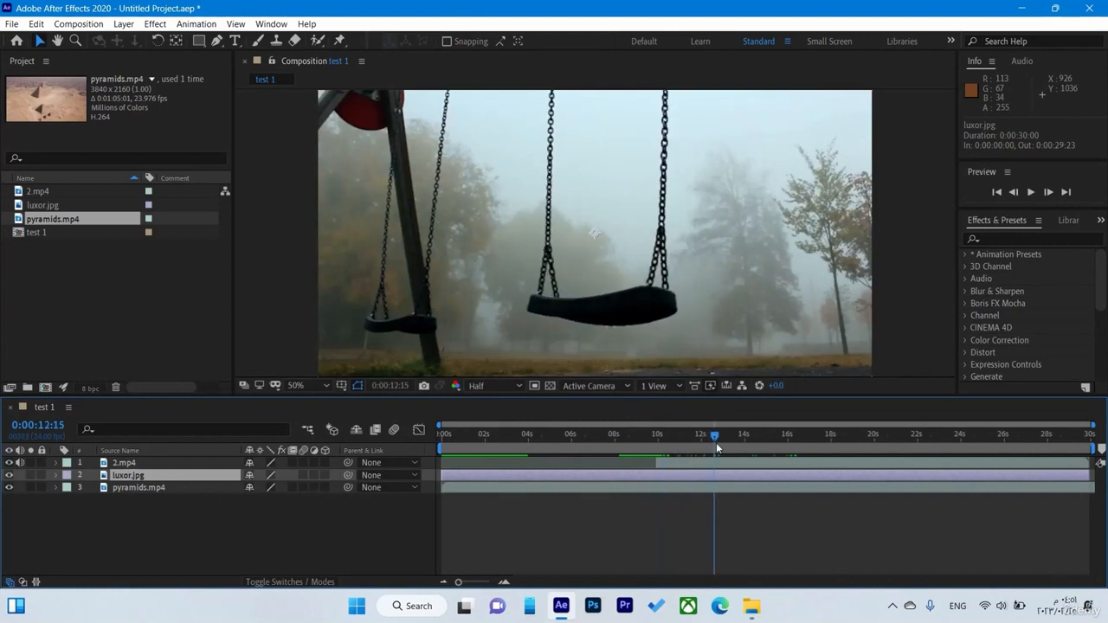
Trim the end of the 2.mp4 layer to 0:00:17:23 and move the current time back to 0:00:13:15
{"action": "left_click", "coordinate": [695, 465]}
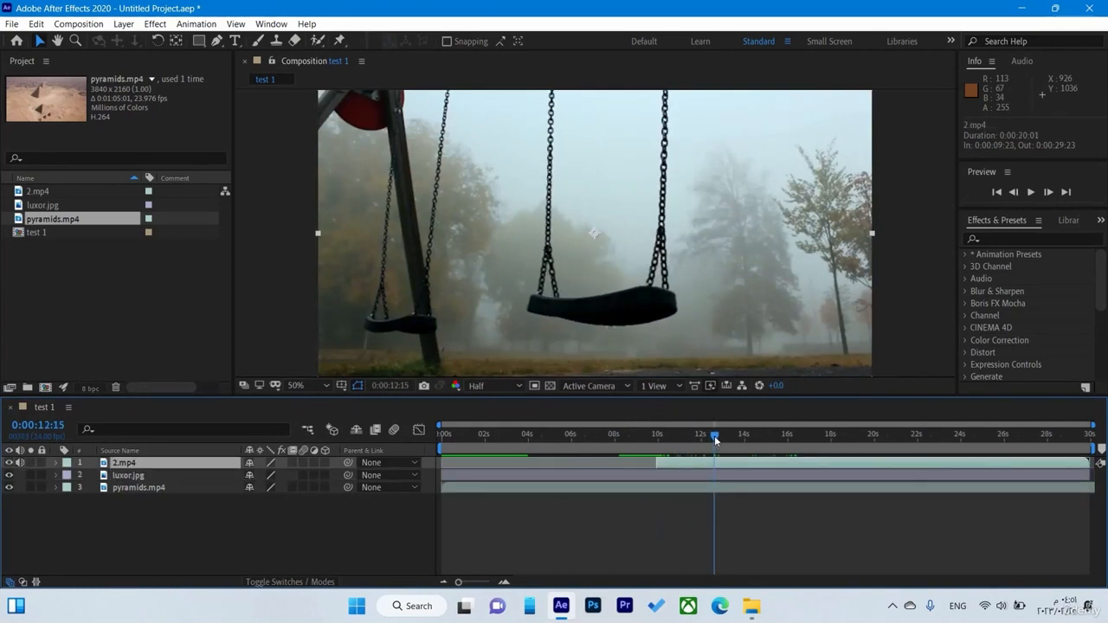
{"action": "left_click_drag", "start_coordinate": [717, 443], "coordinate": [831, 459]}
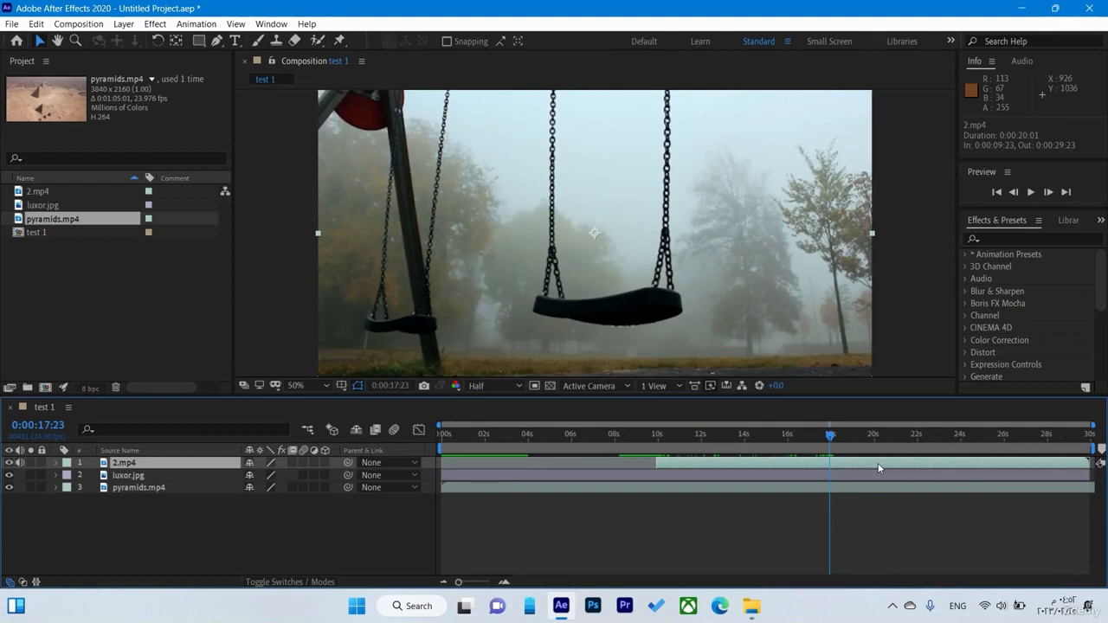
{"action": "key", "text": "alt+bracketright"}
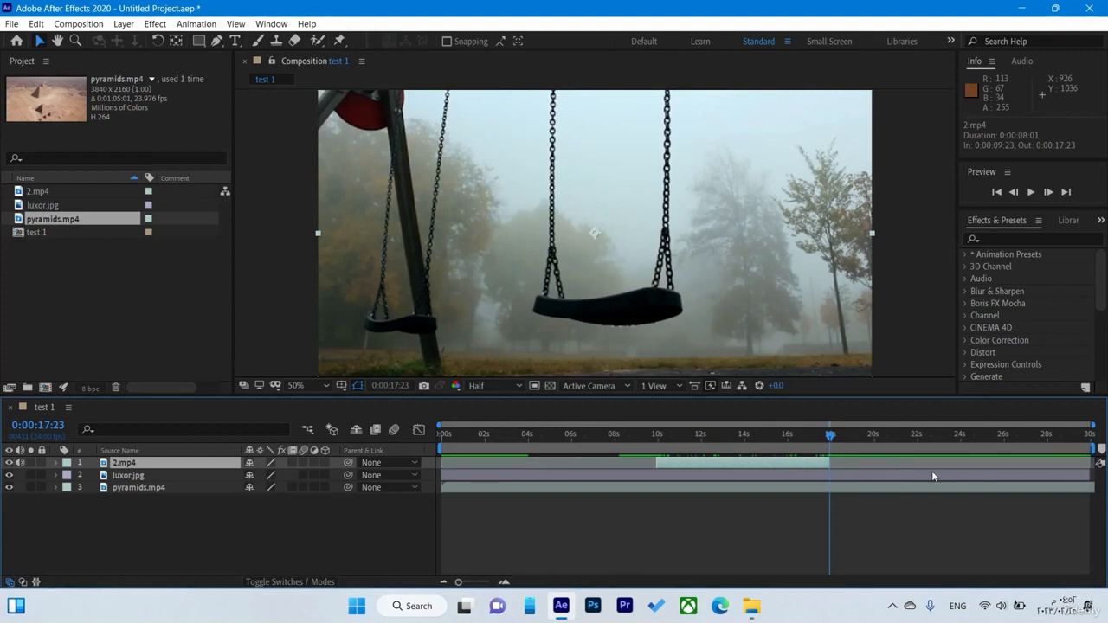
{"action": "left_click_drag", "start_coordinate": [826, 434], "coordinate": [727, 440]}
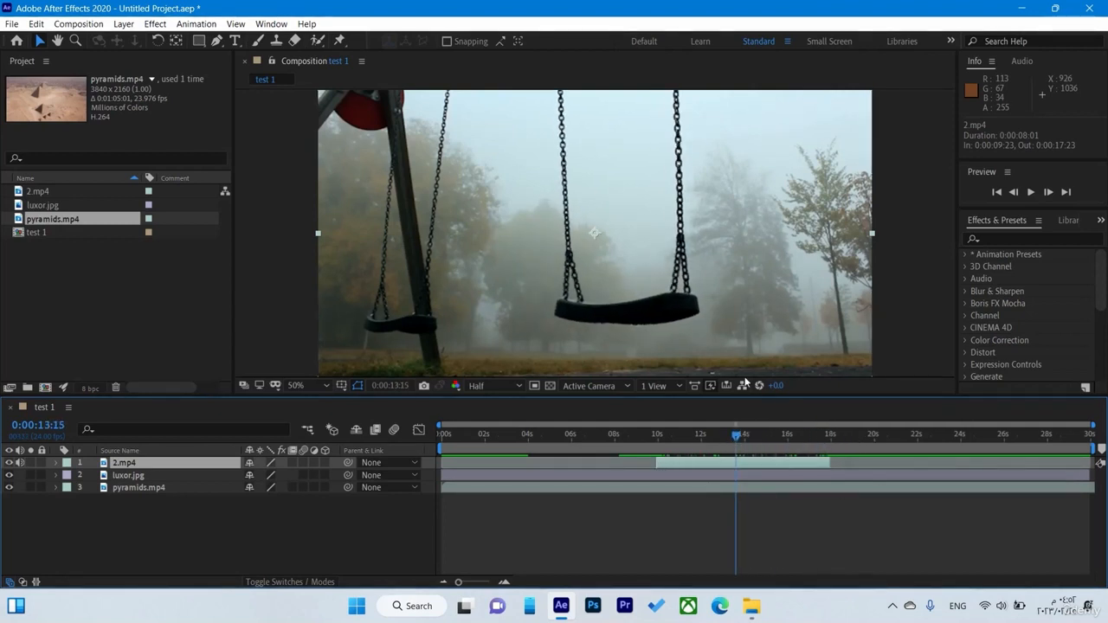